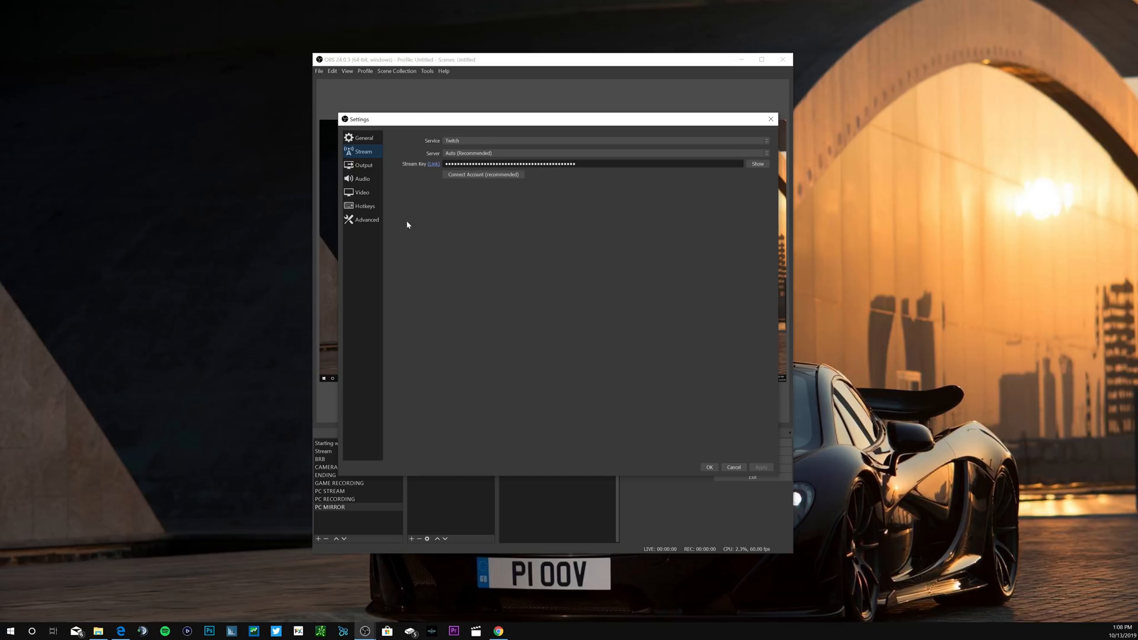
# Step: Open the recording output settings, keep the type at Standard, and view the twitch vids folder used as the recording path
pyautogui.click(363, 166)
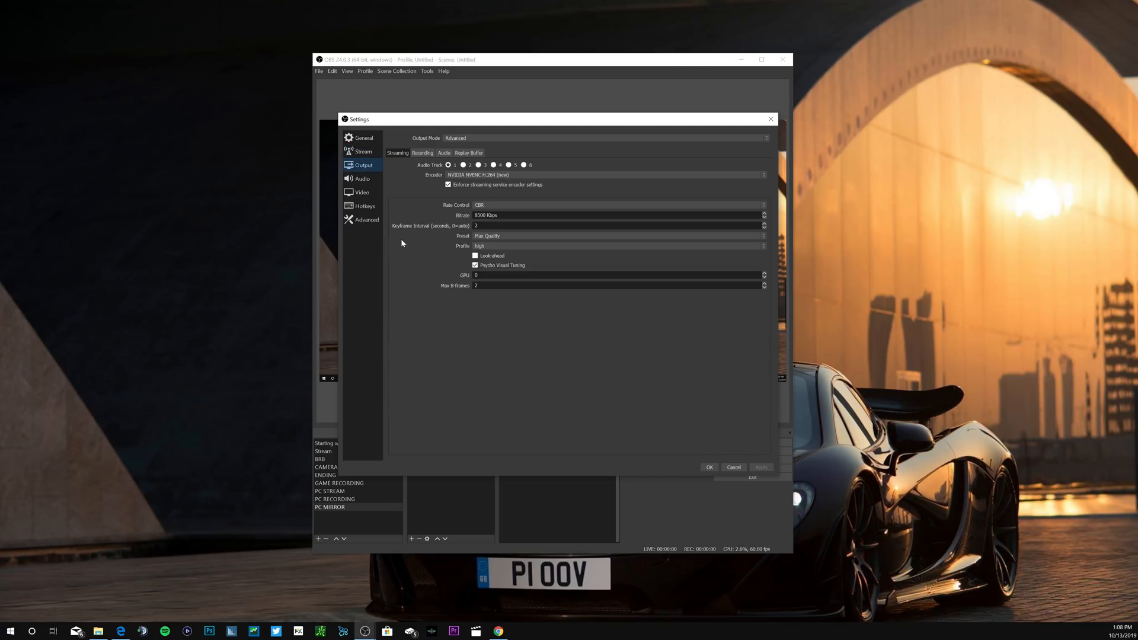
pyautogui.click(422, 154)
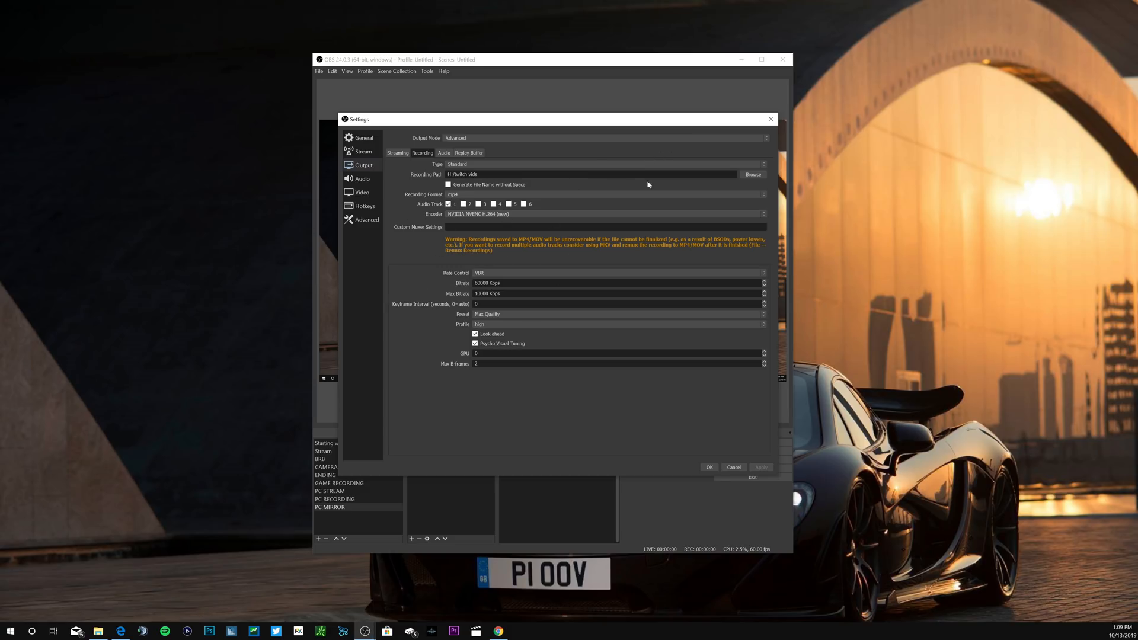
pyautogui.click(632, 166)
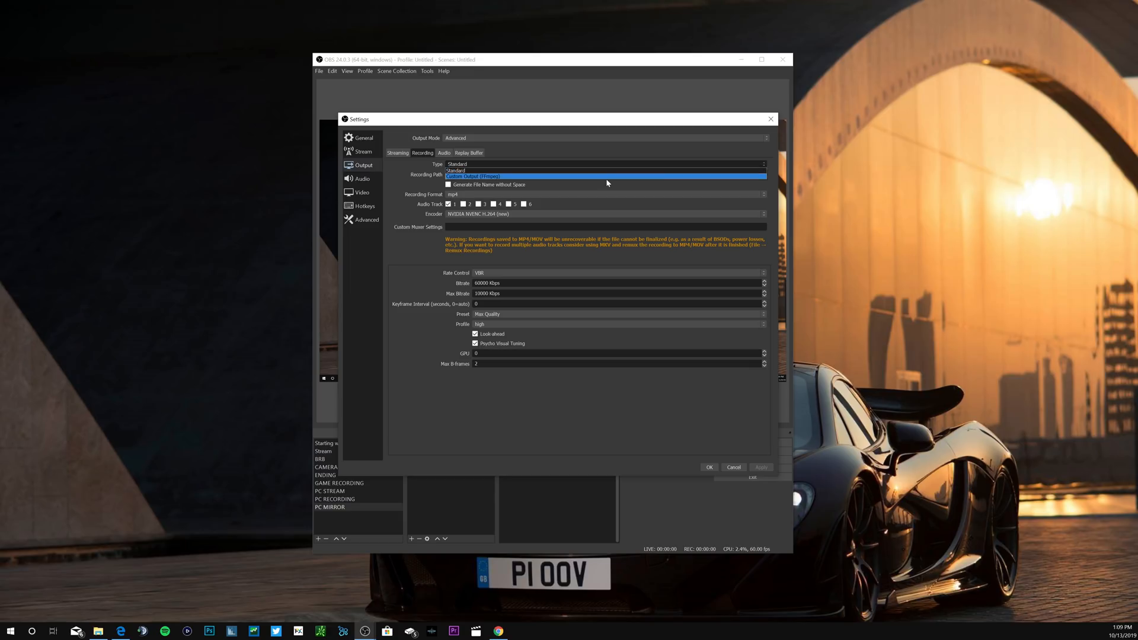
pyautogui.click(609, 168)
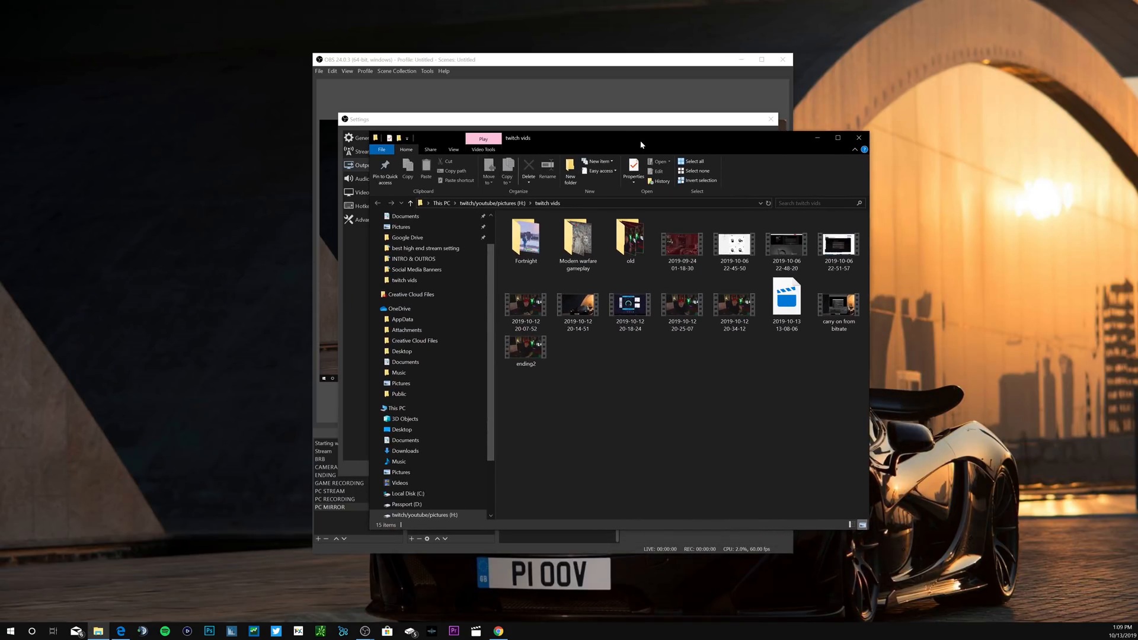
pyautogui.moveTo(727, 137); pyautogui.dragTo(0, 379)
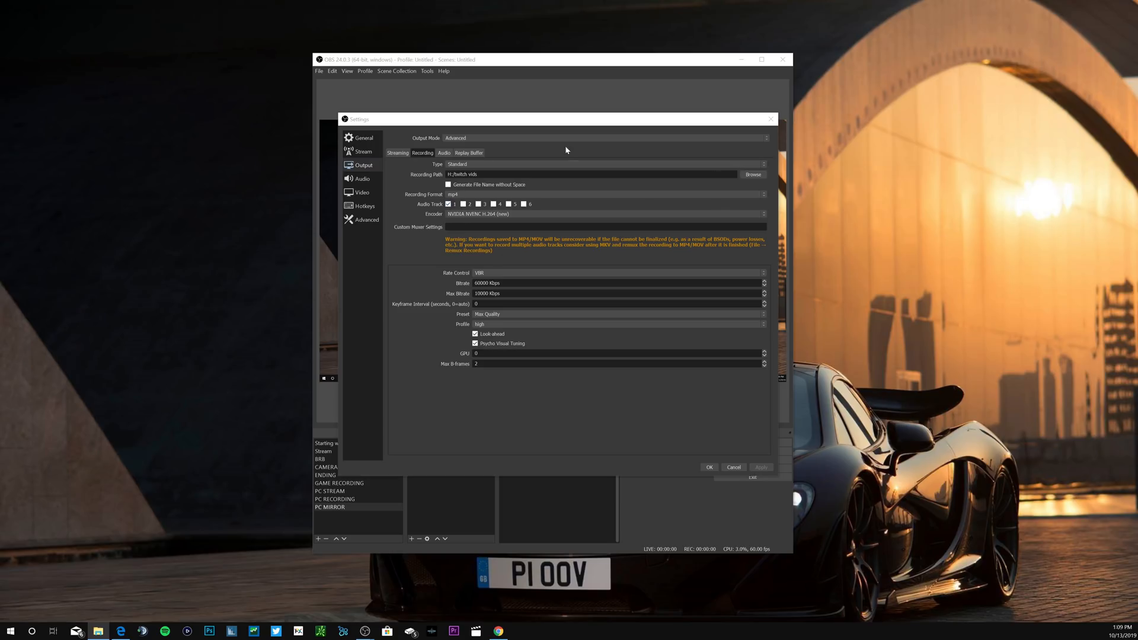
# Step: Check the available recording encoders and choose VBR as the rate control
pyautogui.click(752, 214)
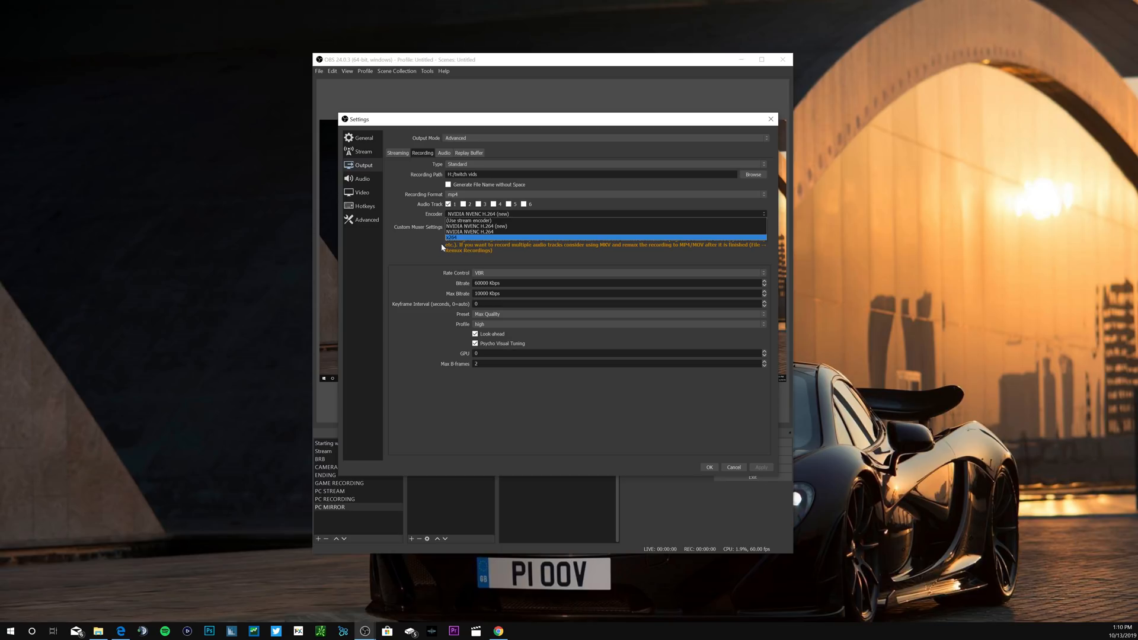
pyautogui.click(414, 275)
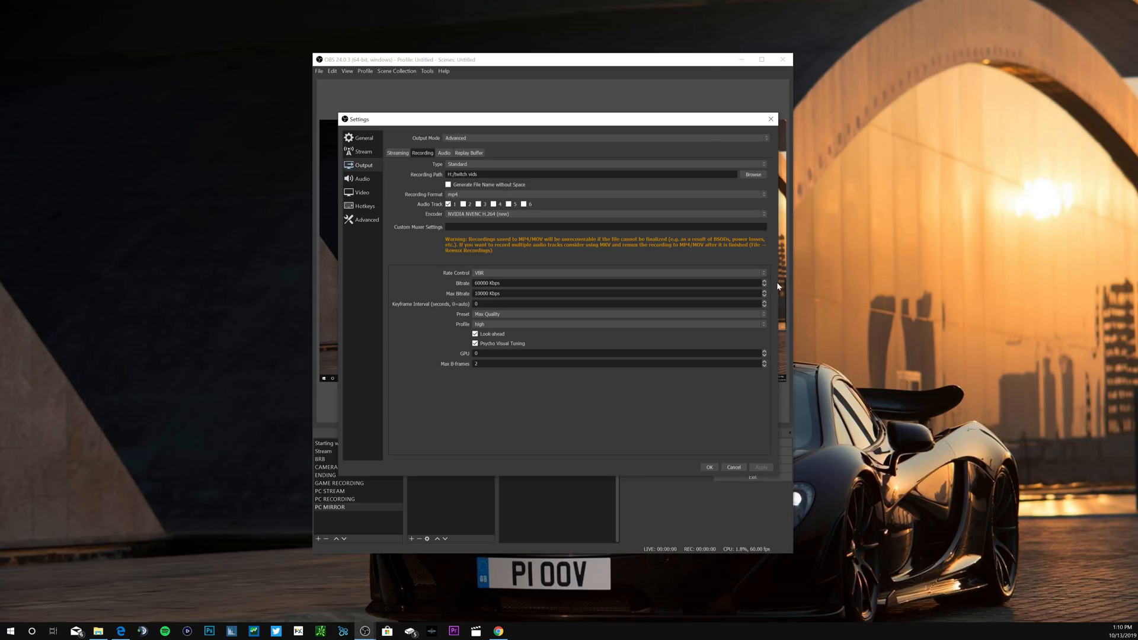
pyautogui.click(732, 272)
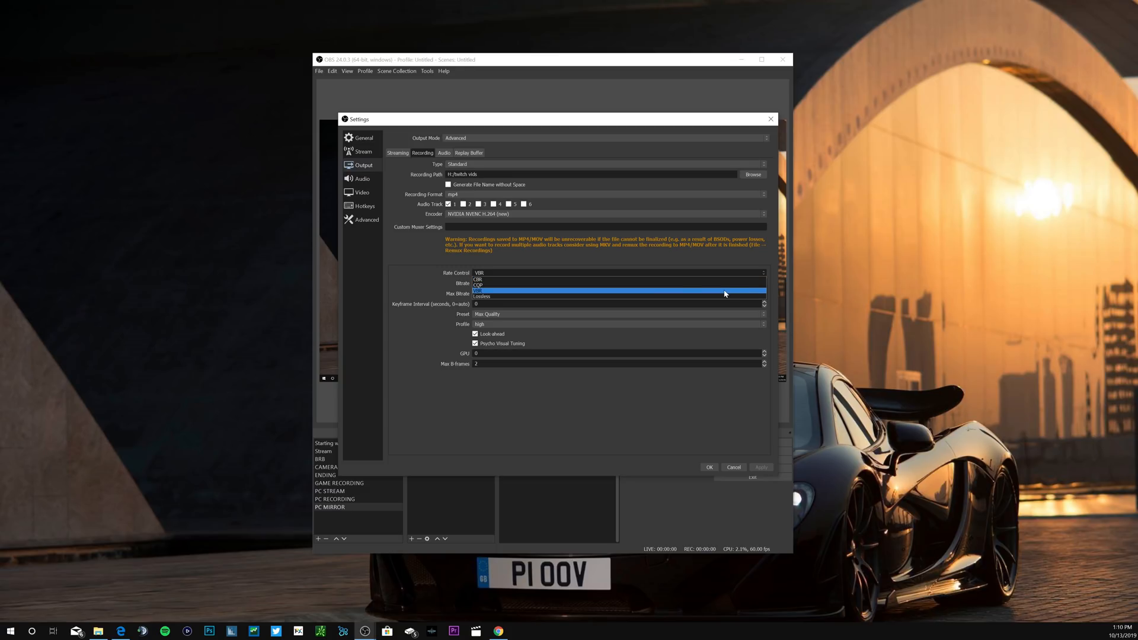
pyautogui.click(725, 291)
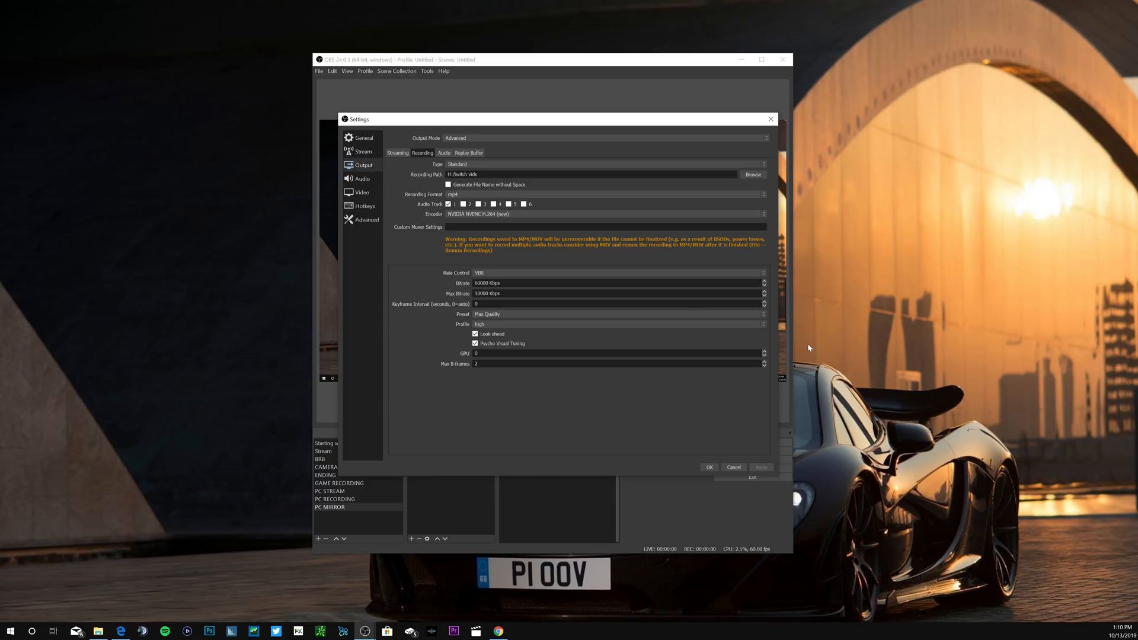
# Step: Set the recording bitrate to 65000 Kbps and the max bitrate to 100000 Kbps
pyautogui.press('Tab')
pyautogui.write('40000')
pyautogui.hotkey('ctrl', 'a')
pyautogui.write('60000')
pyautogui.write('65000')
pyautogui.doubleClick(485, 293)
pyautogui.write('100000')
# Step: Choose the Max Quality preset and the high profile for the recording encoder
pyautogui.click(764, 316)
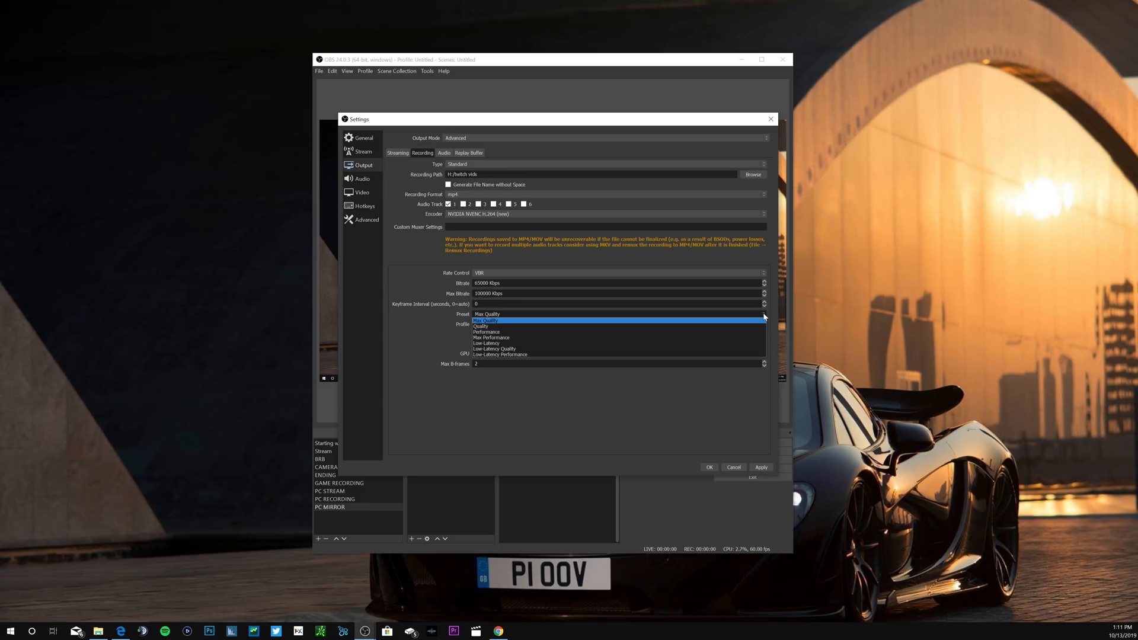
pyautogui.click(719, 323)
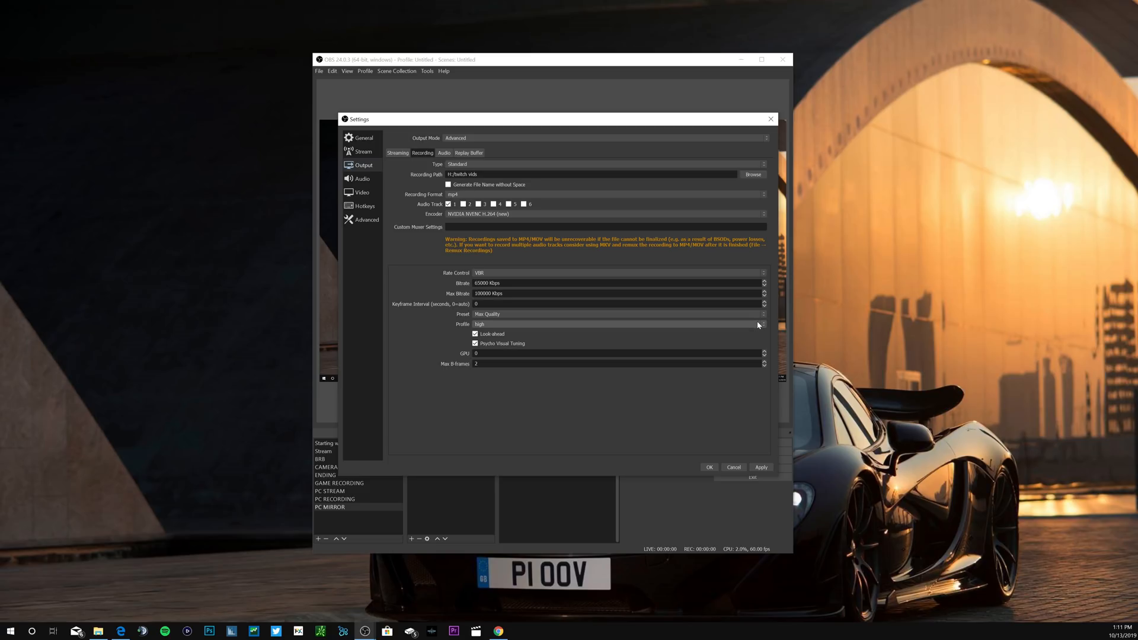
pyautogui.click(758, 323)
pyautogui.click(739, 331)
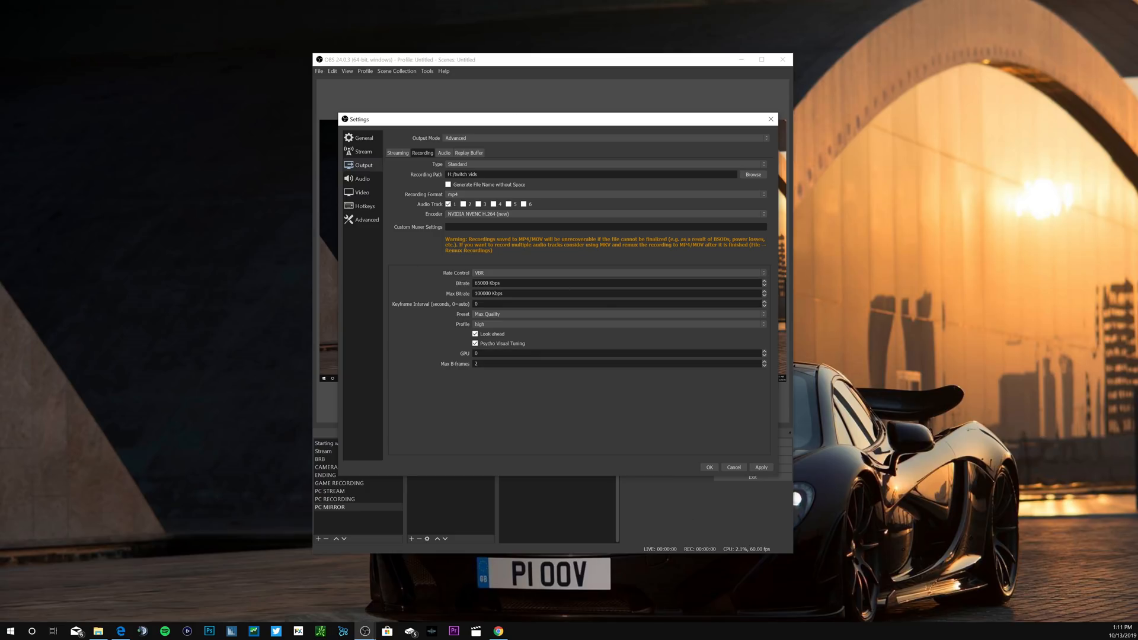
# Step: Choose a 48khz sample rate in the audio settings and review the desktop audio devices and remaining audio options
pyautogui.click(363, 179)
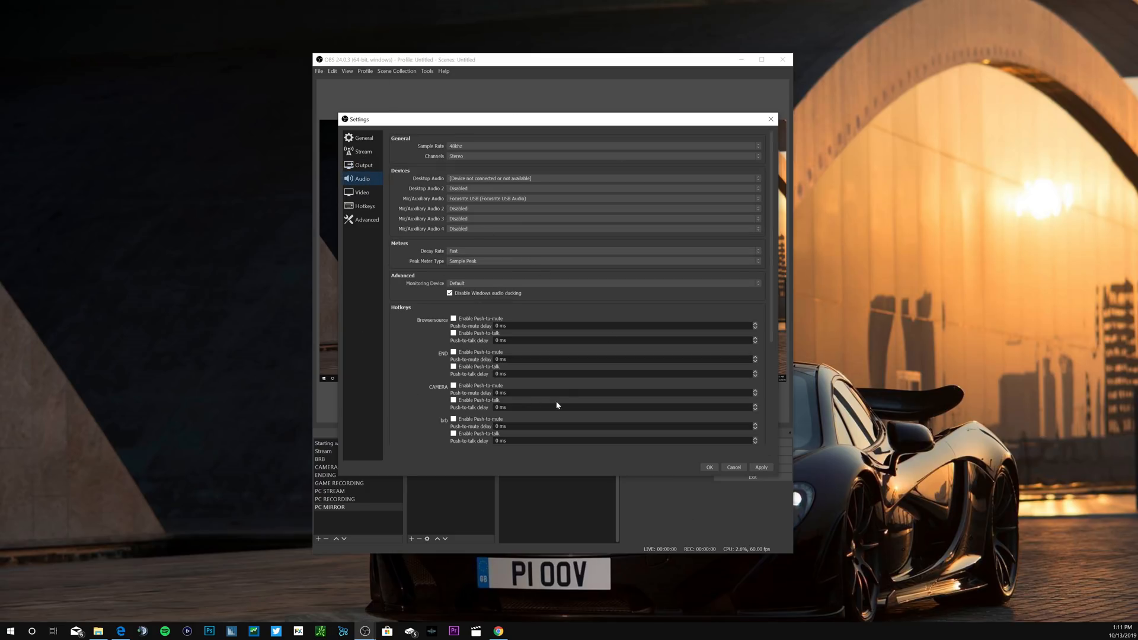
pyautogui.click(738, 147)
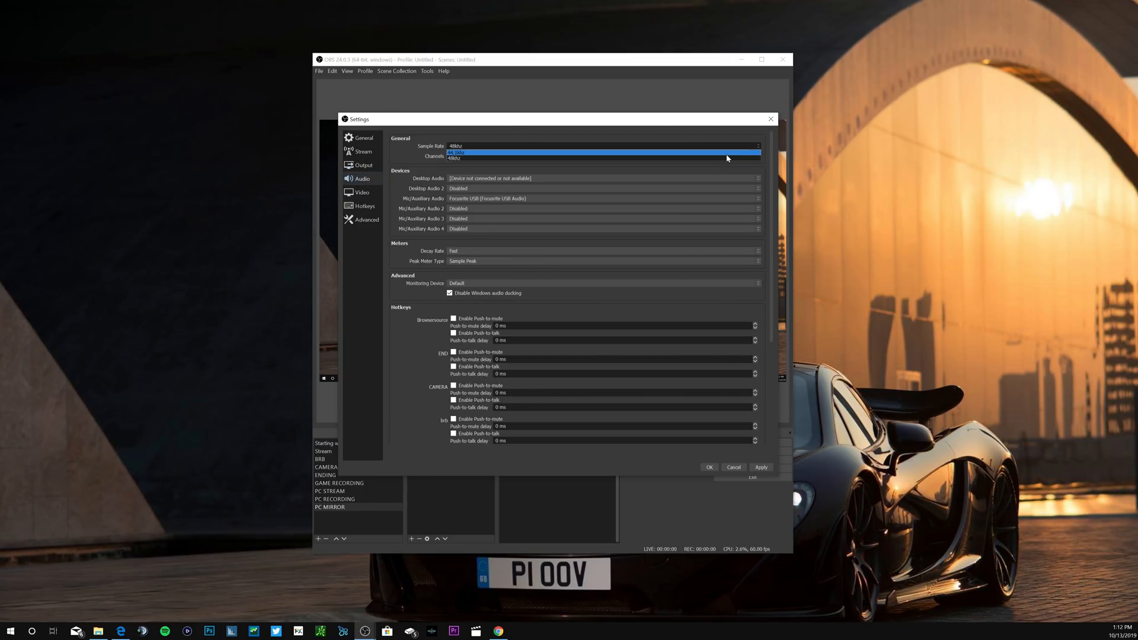
pyautogui.click(726, 158)
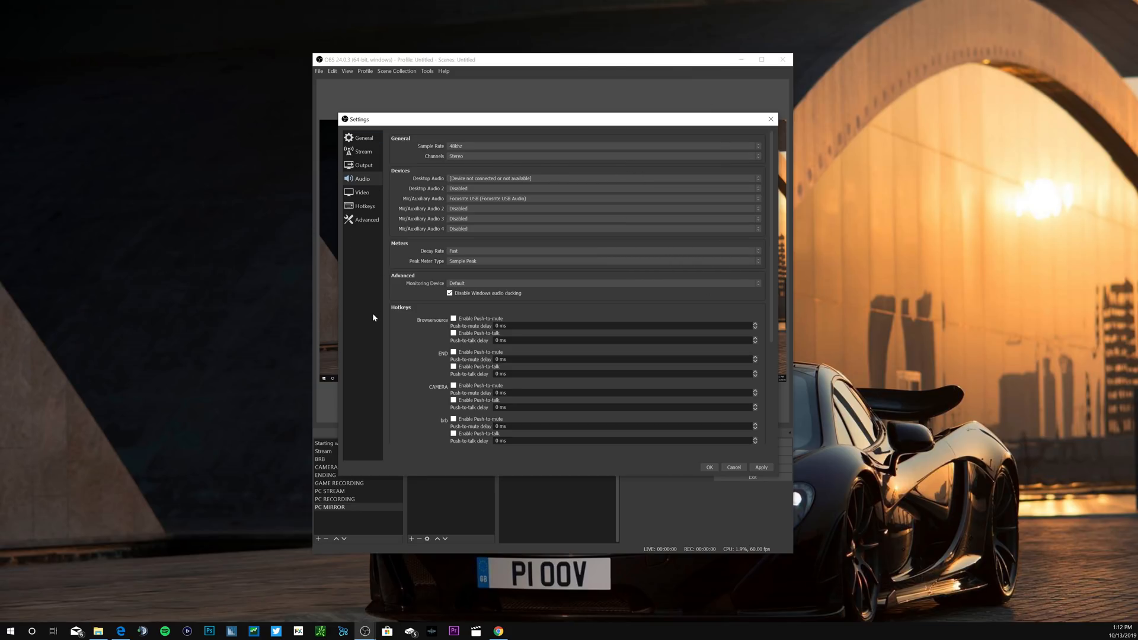
pyautogui.click(742, 178)
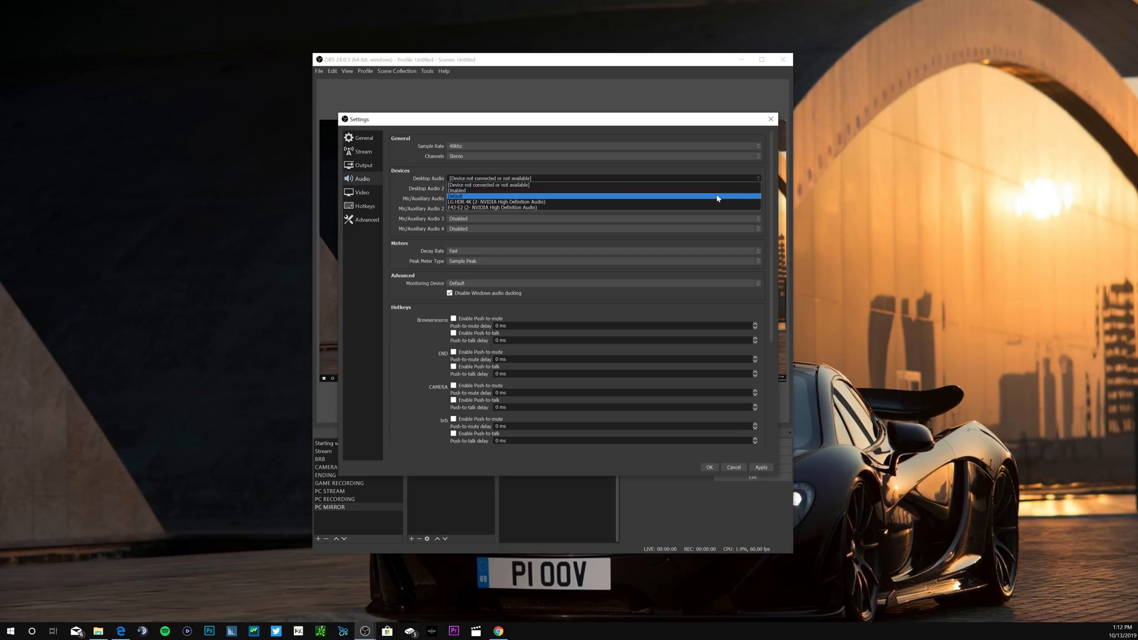
pyautogui.click(695, 184)
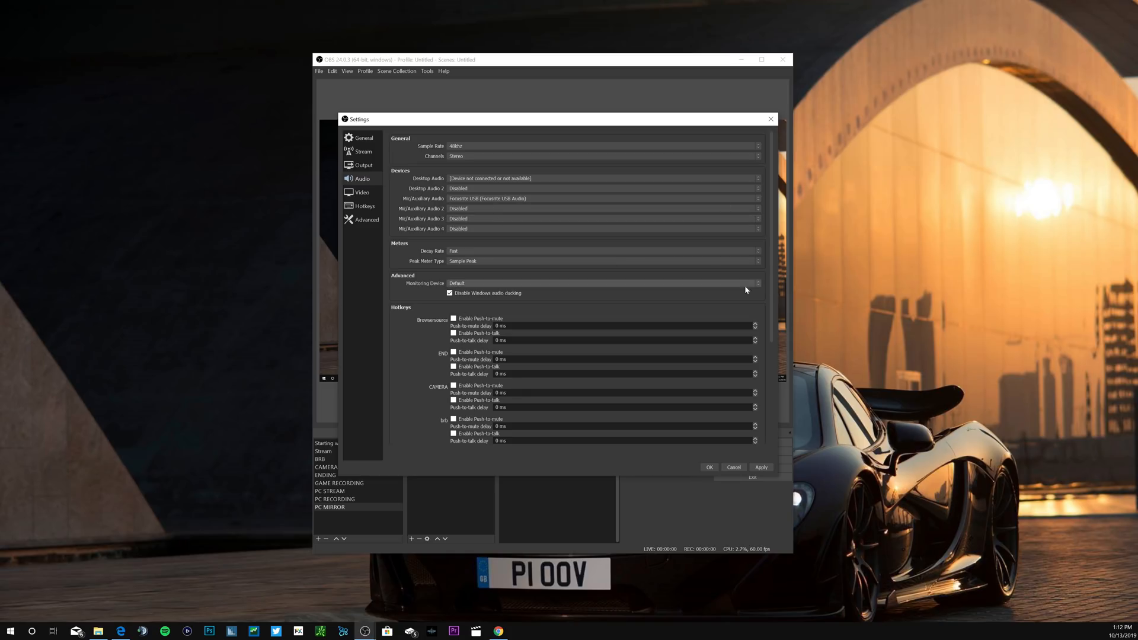
pyautogui.scroll(-5, 756, 352)
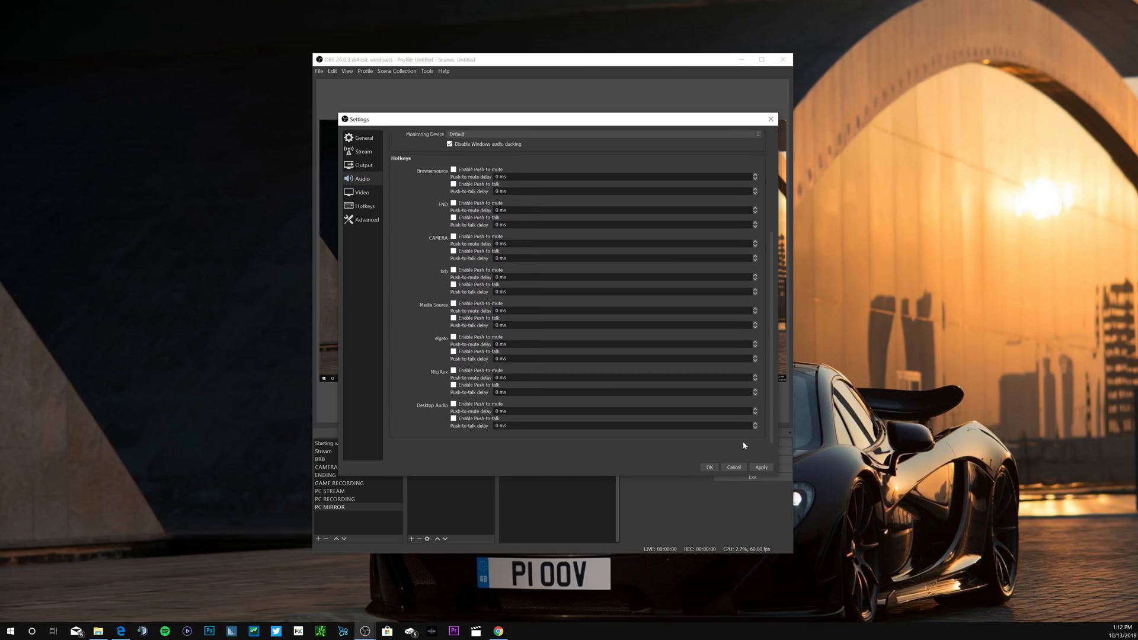
pyautogui.moveTo(768, 373)
pyautogui.mouseDown()
pyautogui.moveTo(765, 222)
pyautogui.moveTo(766, 378)
pyautogui.mouseUp()
# Step: Choose a base canvas resolution of 3840x2160 and a common FPS value of 60 in the video settings
pyautogui.click(371, 193)
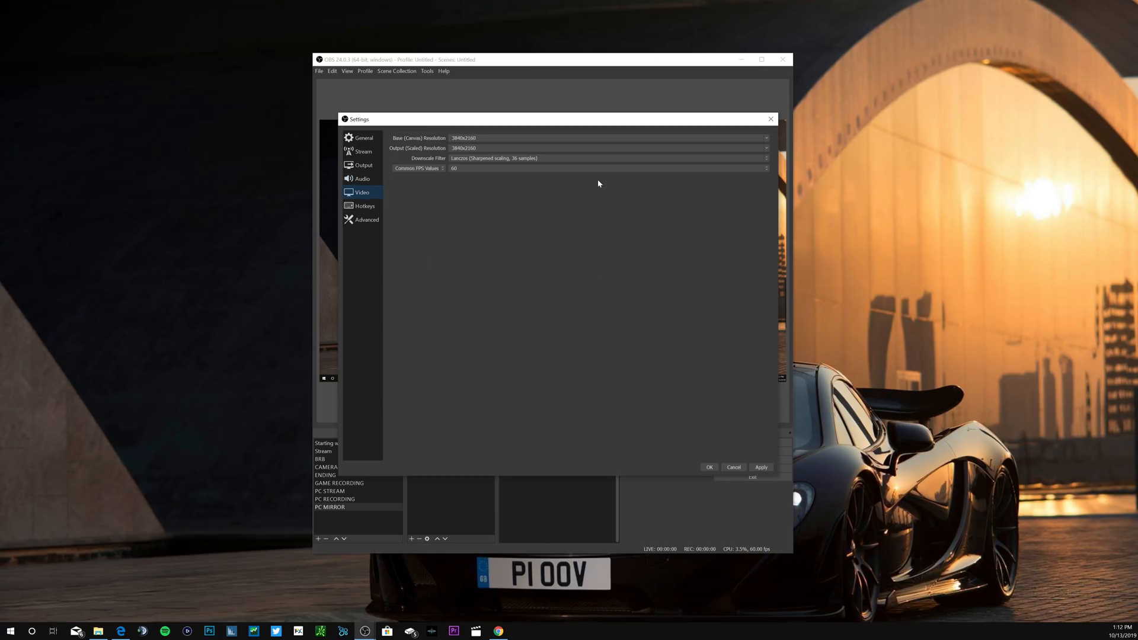
pyautogui.click(766, 139)
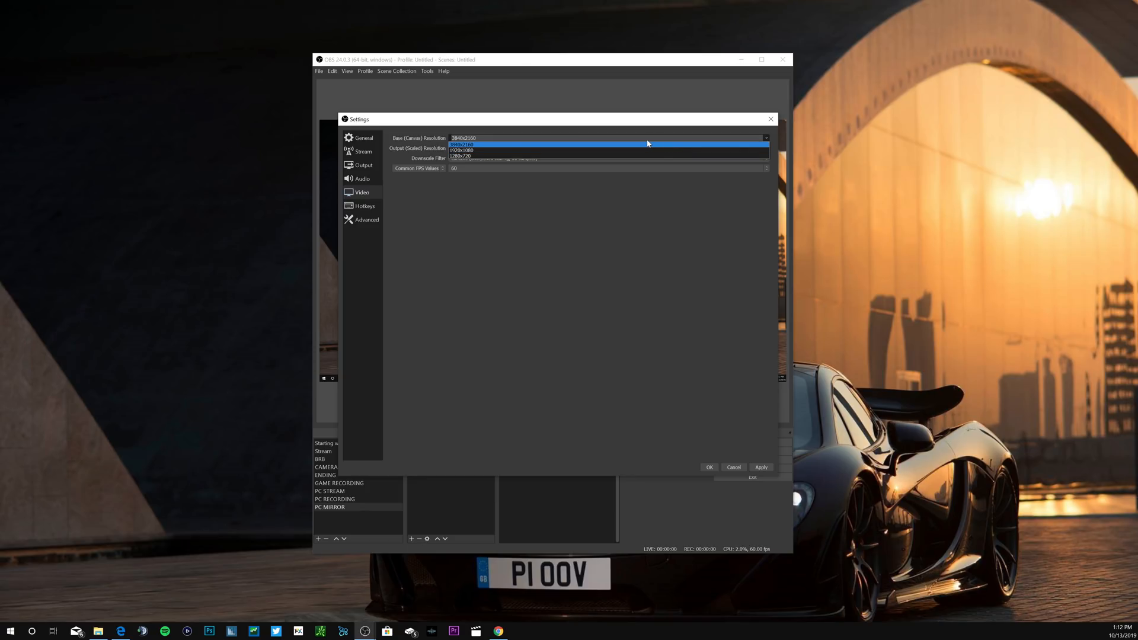
pyautogui.click(645, 145)
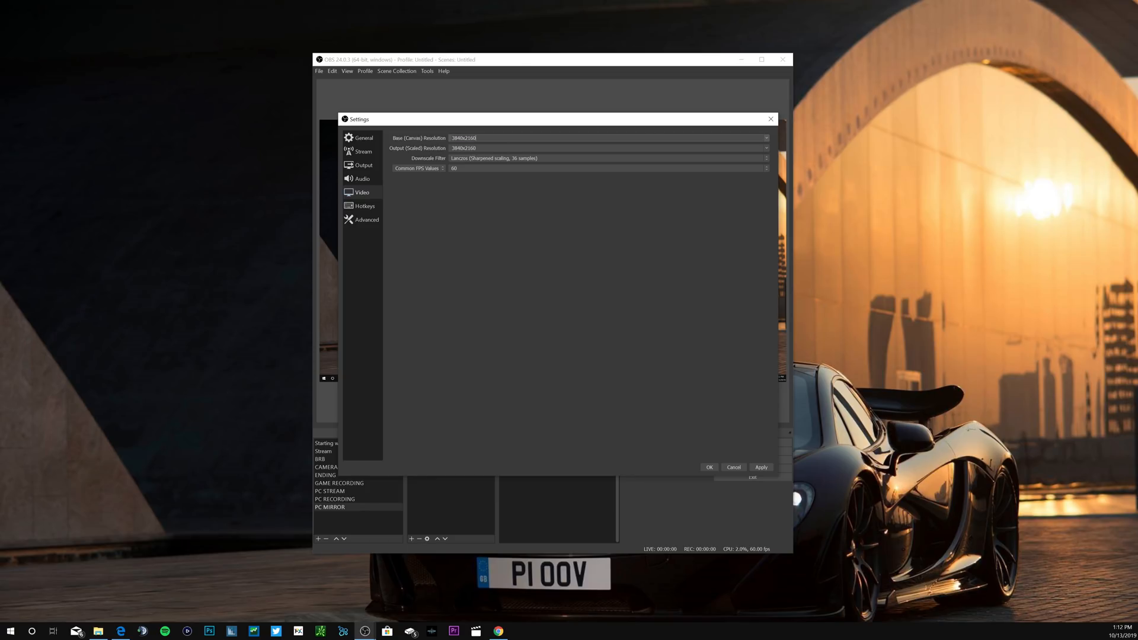
pyautogui.click(766, 138)
pyautogui.click(693, 258)
pyautogui.click(753, 168)
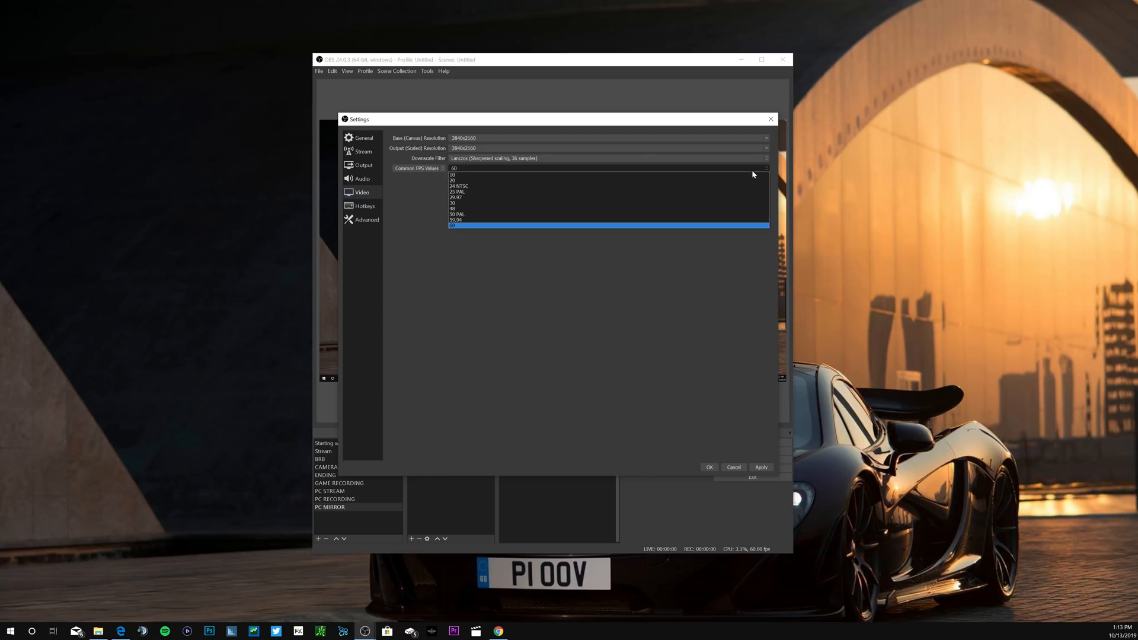
pyautogui.click(687, 226)
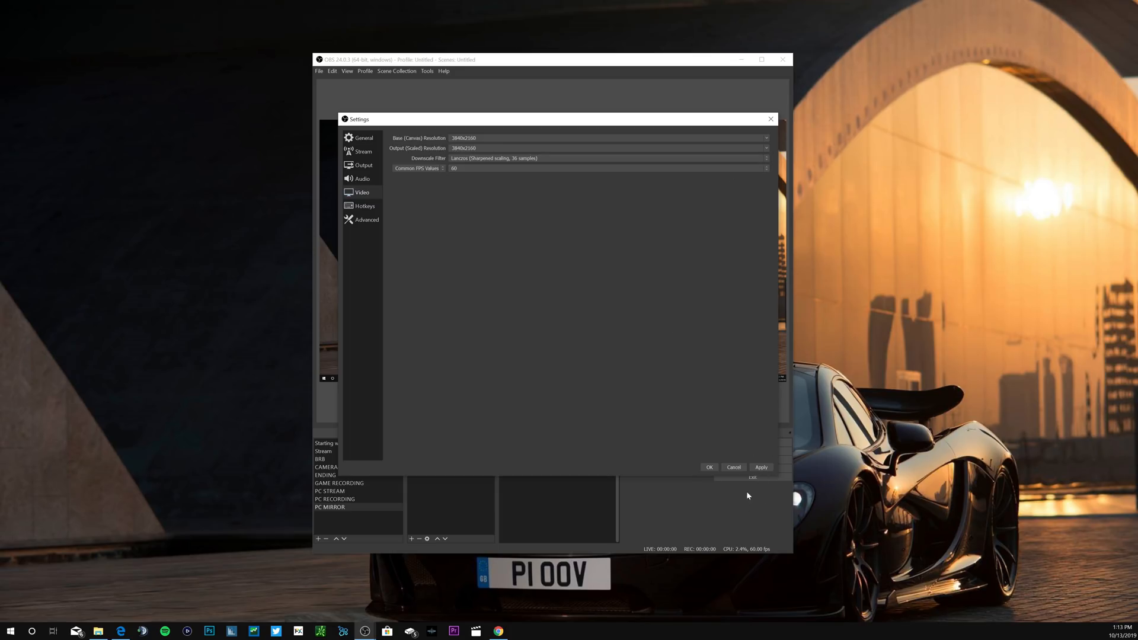
# Step: Look through the hotkey assignments in the settings
pyautogui.click(363, 206)
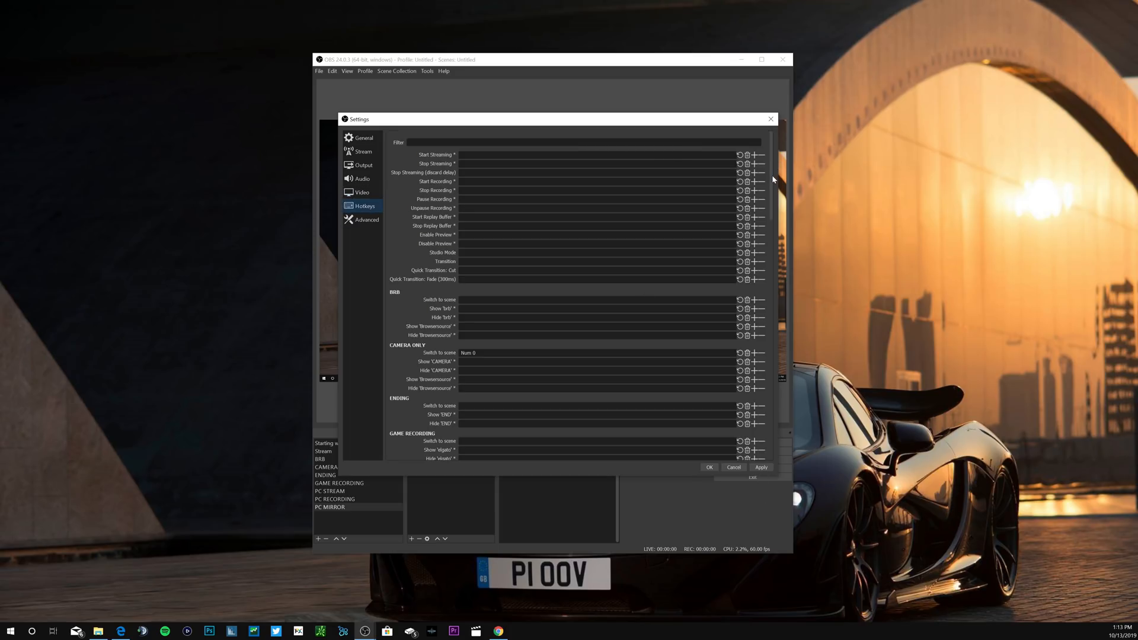
pyautogui.moveTo(773, 179); pyautogui.dragTo(808, 152)
# Step: Choose High as the process priority in the advanced settings, then close the settings without saving
pyautogui.click(374, 220)
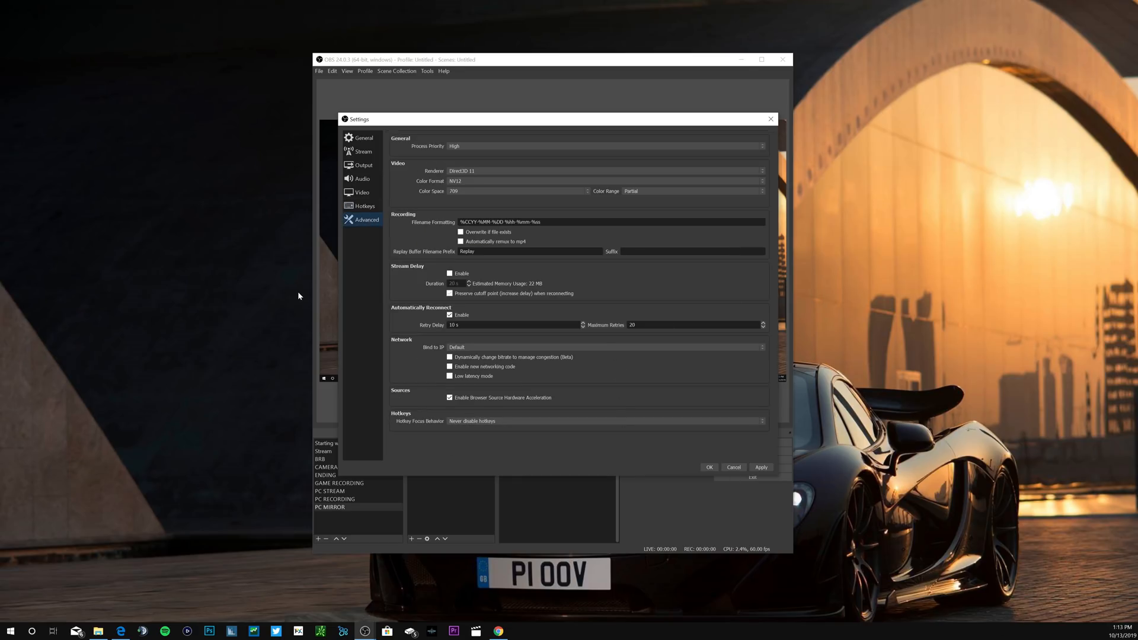
pyautogui.click(554, 146)
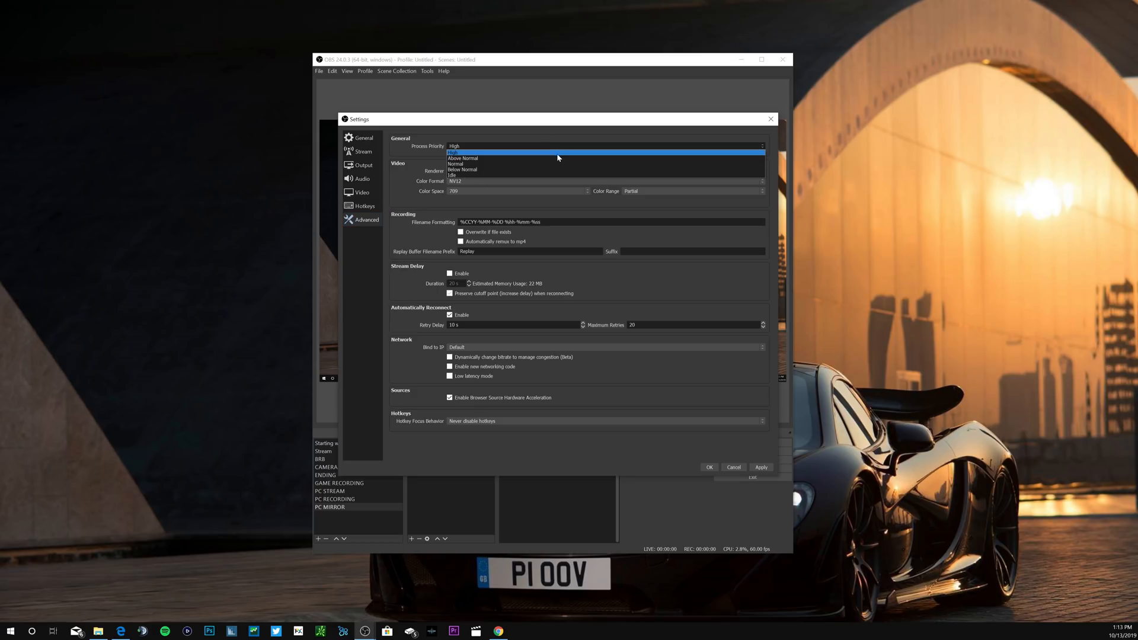
pyautogui.click(554, 153)
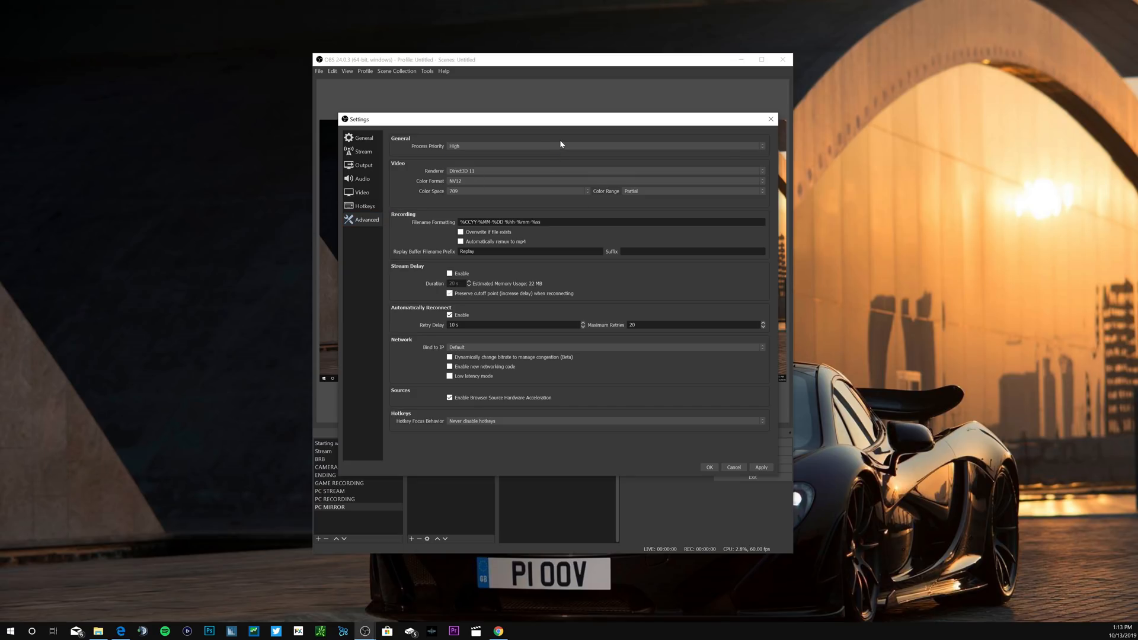
pyautogui.click(762, 147)
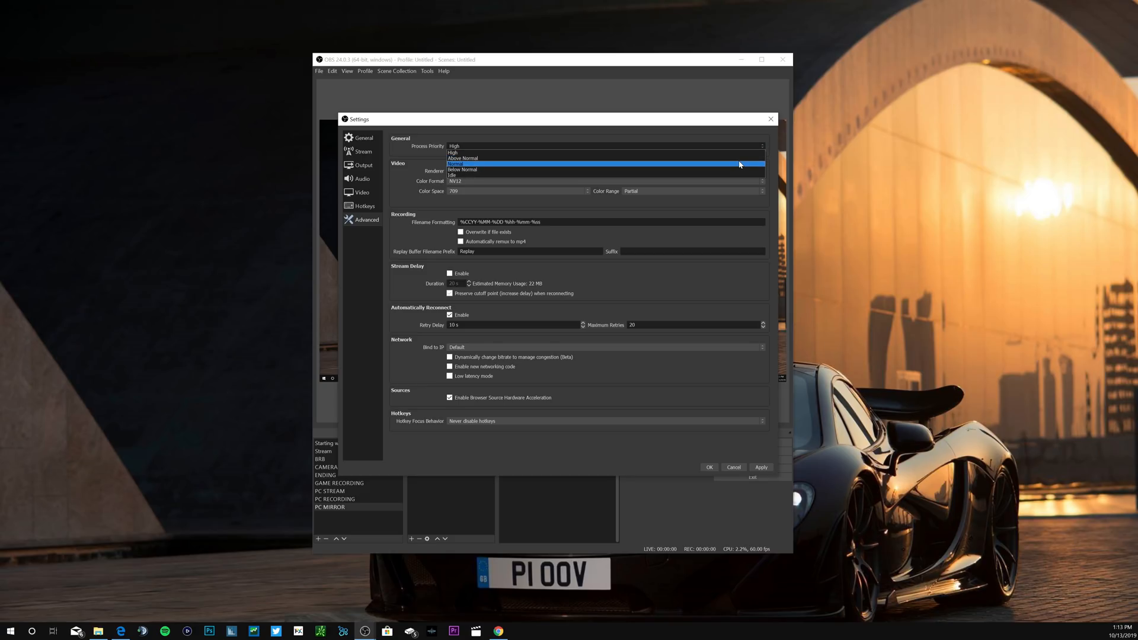
pyautogui.click(737, 155)
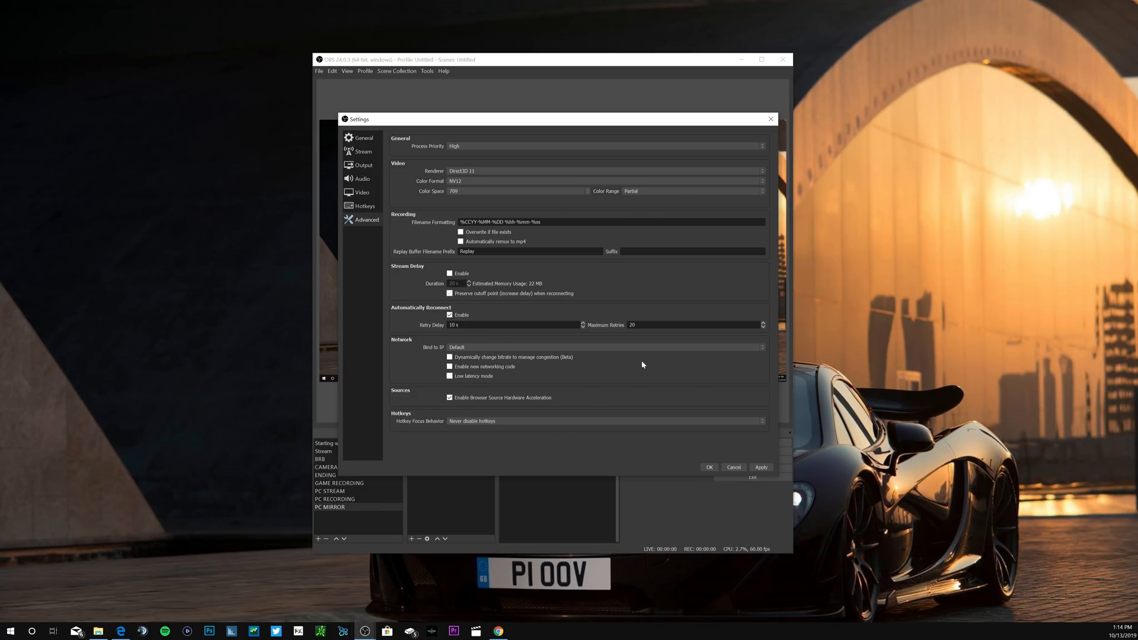
pyautogui.click(733, 467)
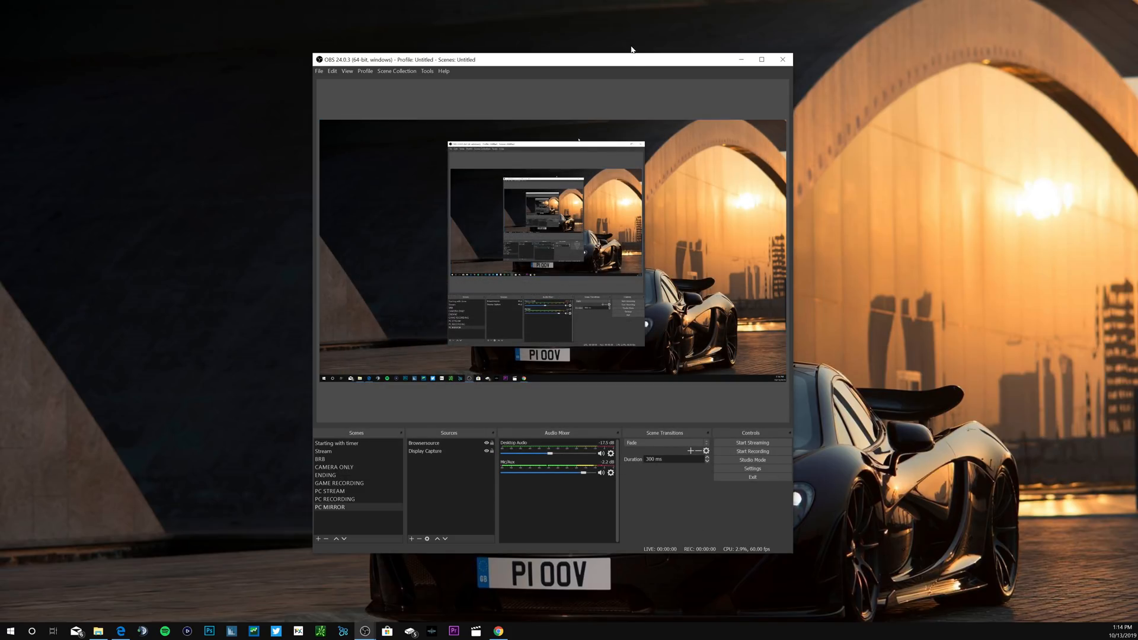
# Step: Record a short test clip of the PC MIRROR scene, checking for its file in the twitch vids folder before stopping
pyautogui.moveTo(632, 59); pyautogui.dragTo(777, 46)
pyautogui.click(897, 437)
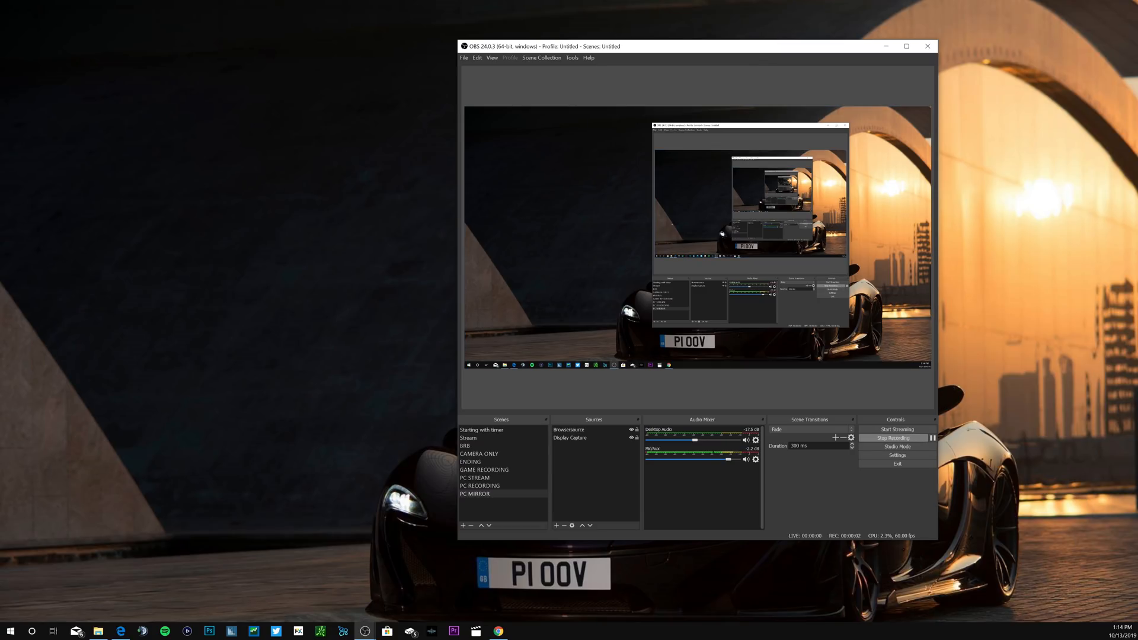
pyautogui.moveTo(600, 197); pyautogui.dragTo(690, 109)
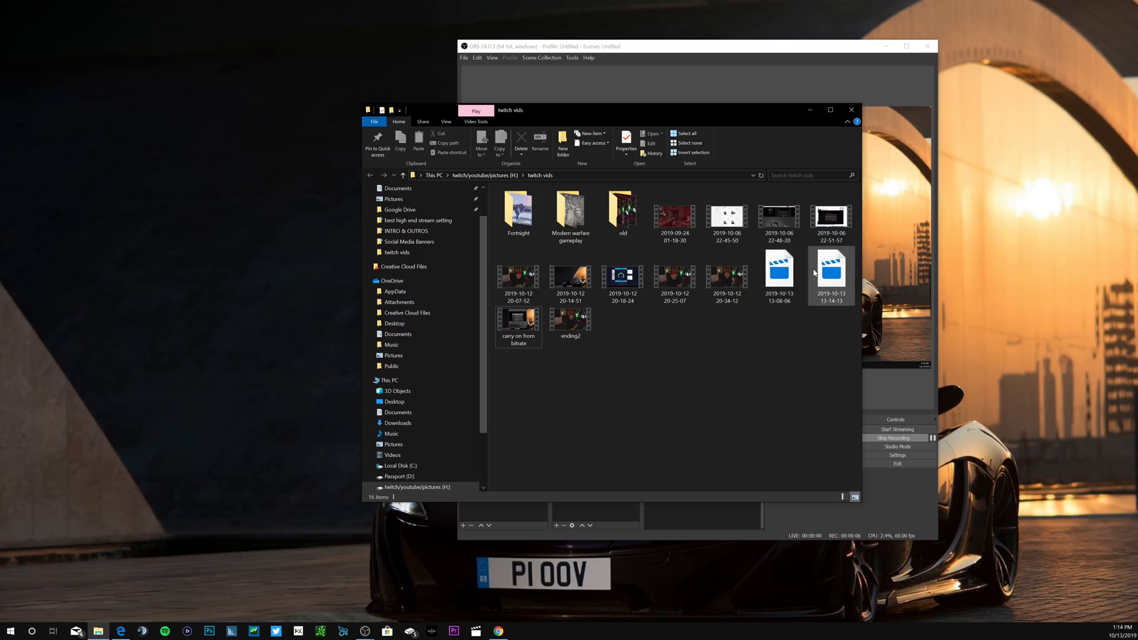
pyautogui.moveTo(767, 110); pyautogui.dragTo(669, 80)
pyautogui.click(893, 438)
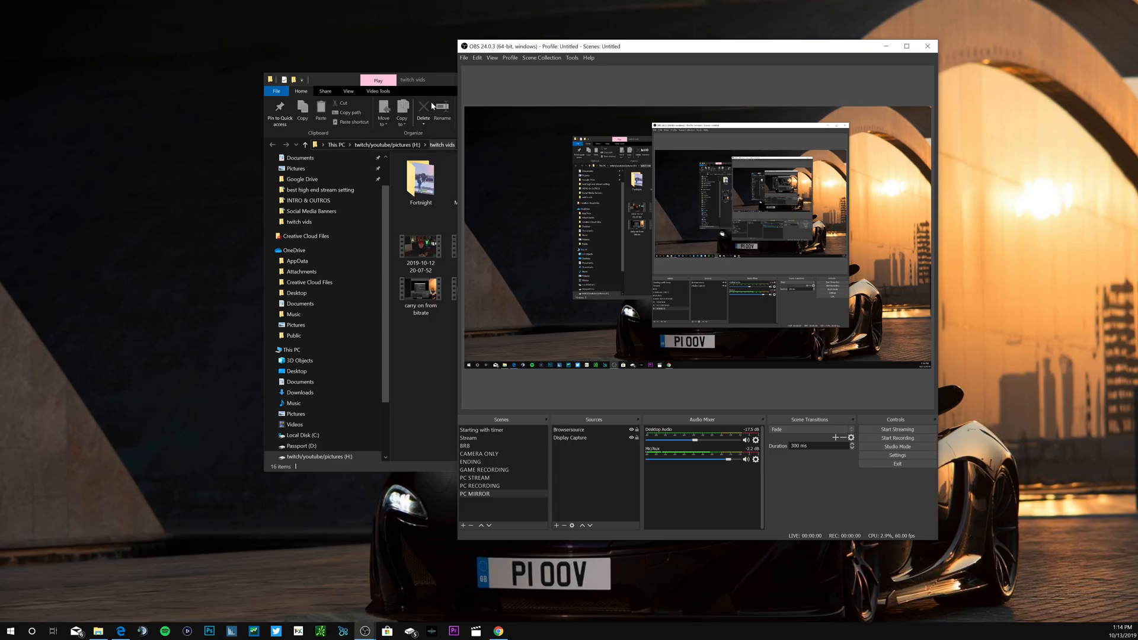
pyautogui.click(438, 87)
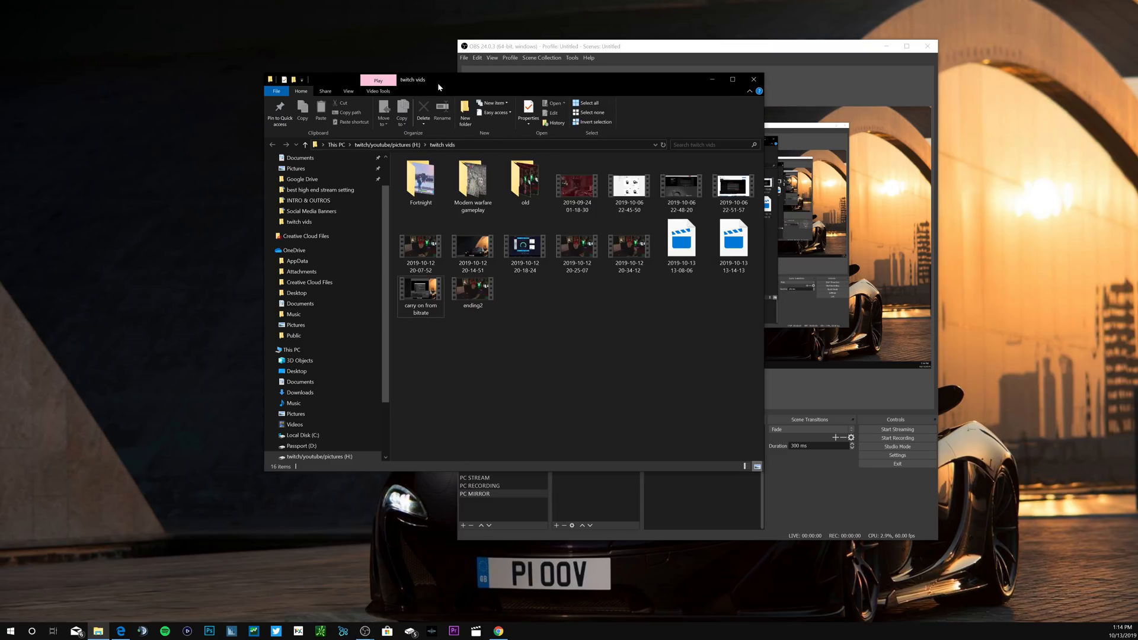
pyautogui.doubleClick(740, 256)
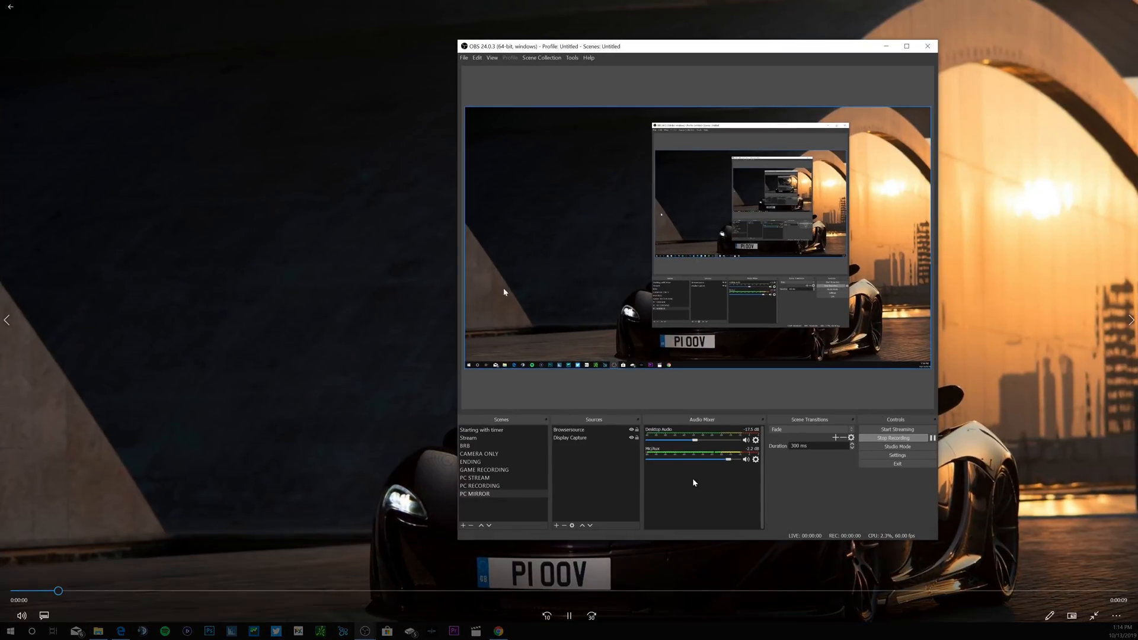